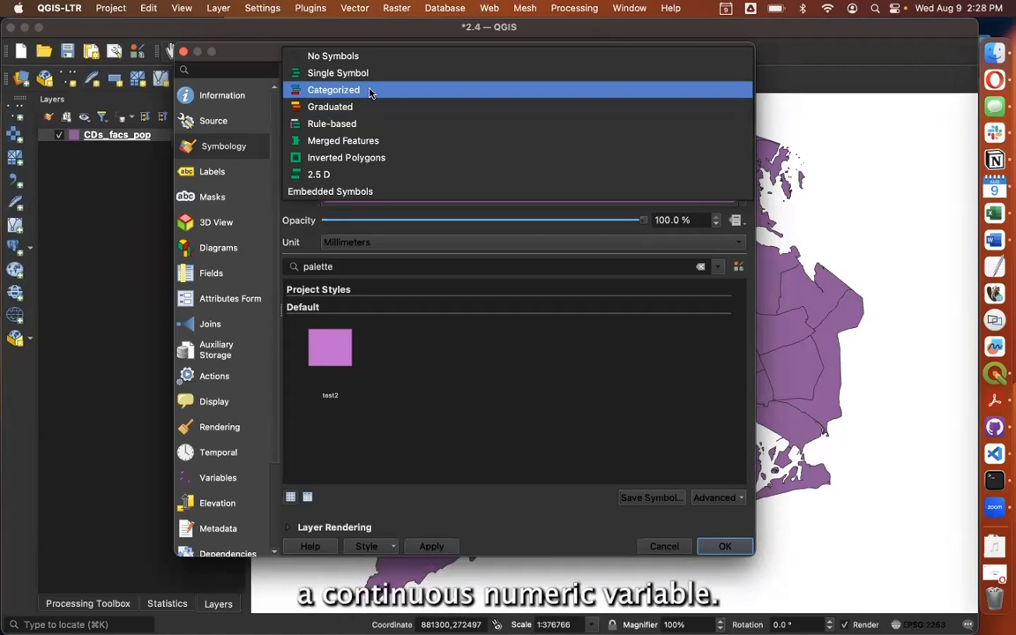
Set the CDs_facs_pop layer's symbology to Graduated, using the popperfac field as its value
{"action": "left_click", "coordinate": [370, 105]}
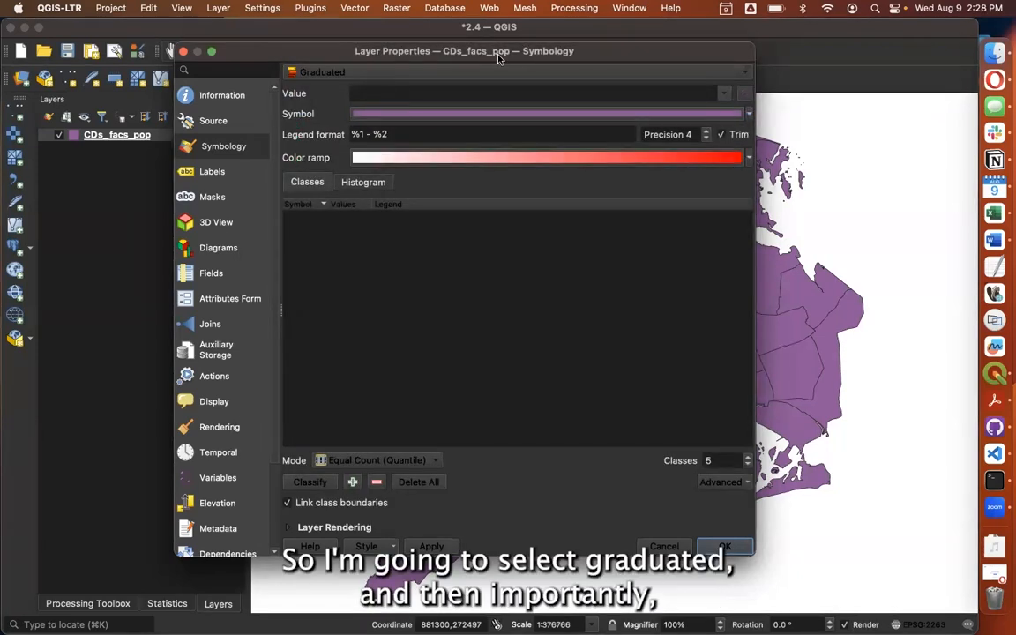
{"action": "left_click", "coordinate": [723, 94]}
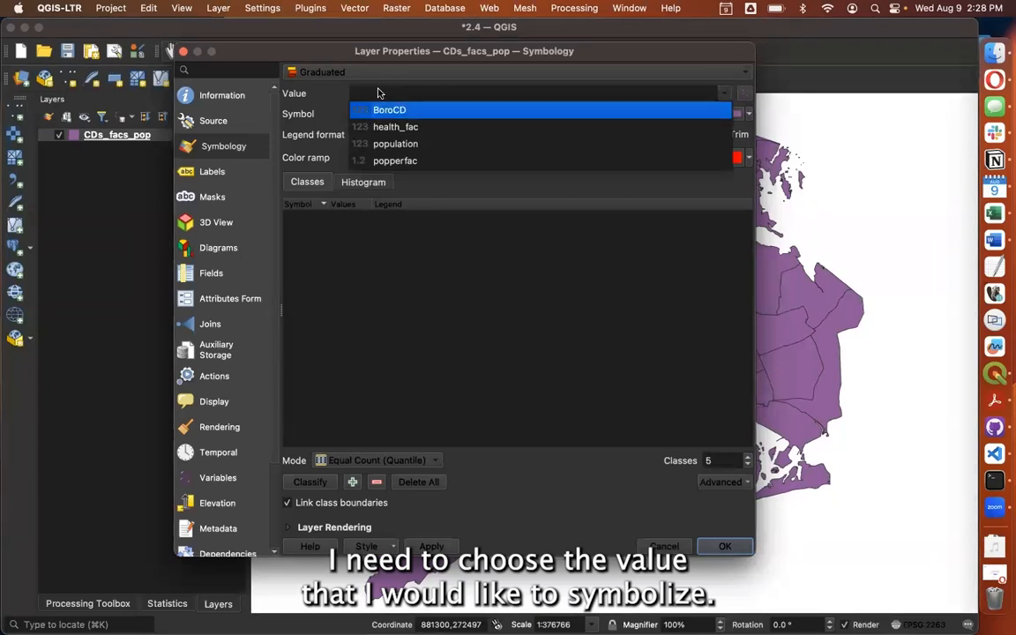
{"action": "left_click", "coordinate": [429, 161]}
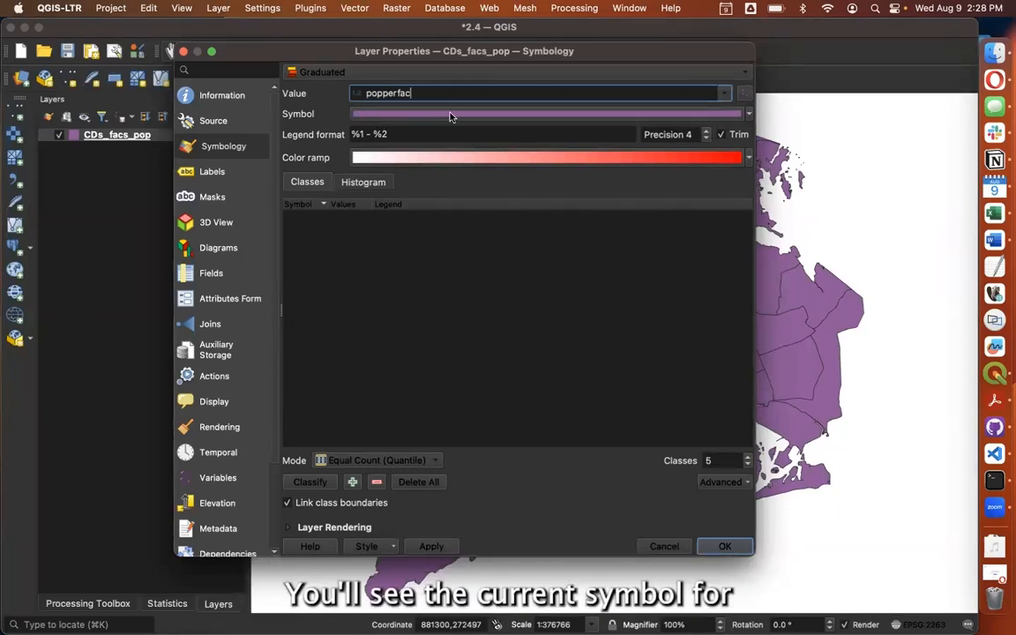
{"action": "left_click_drag", "start_coordinate": [659, 51], "coordinate": [620, 63]}
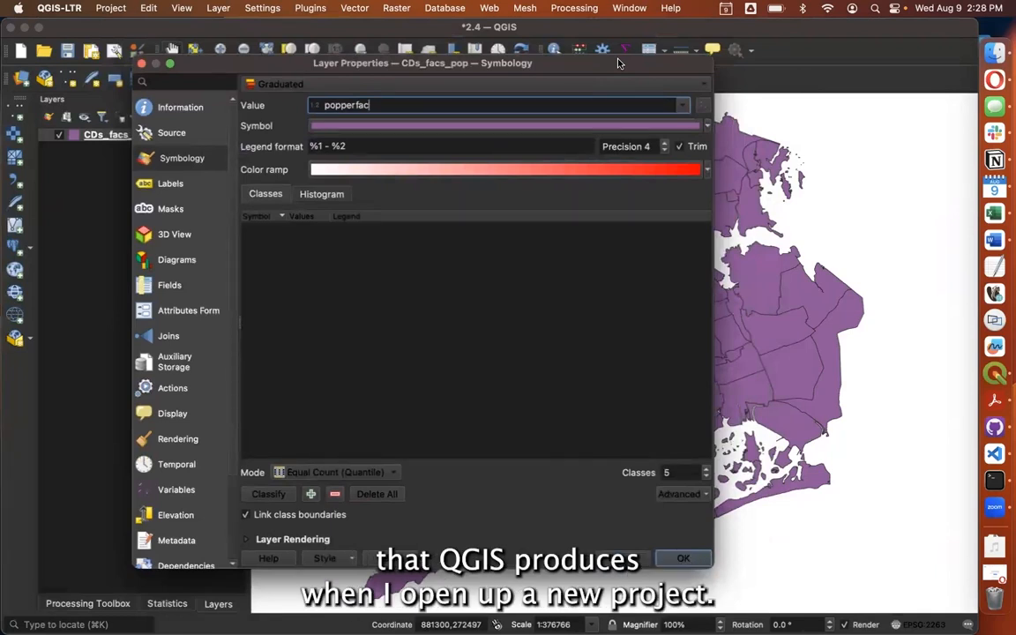
Choose the Oranges color ramp from the full set of ramps and accept its gradient stops as they are
{"action": "left_click", "coordinate": [706, 176]}
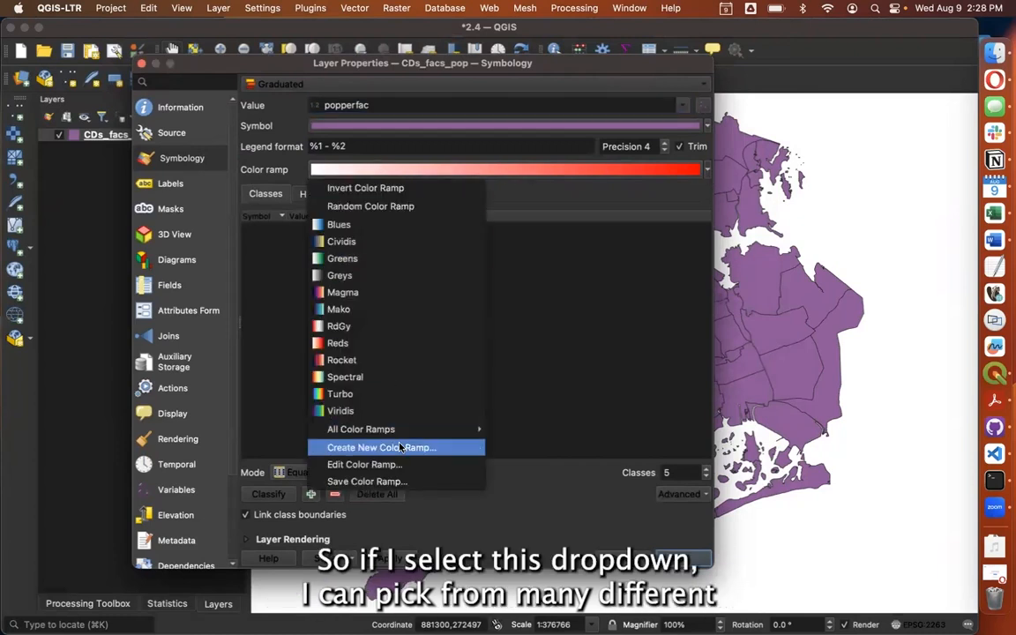
{"action": "mouse_move", "coordinate": [401, 437]}
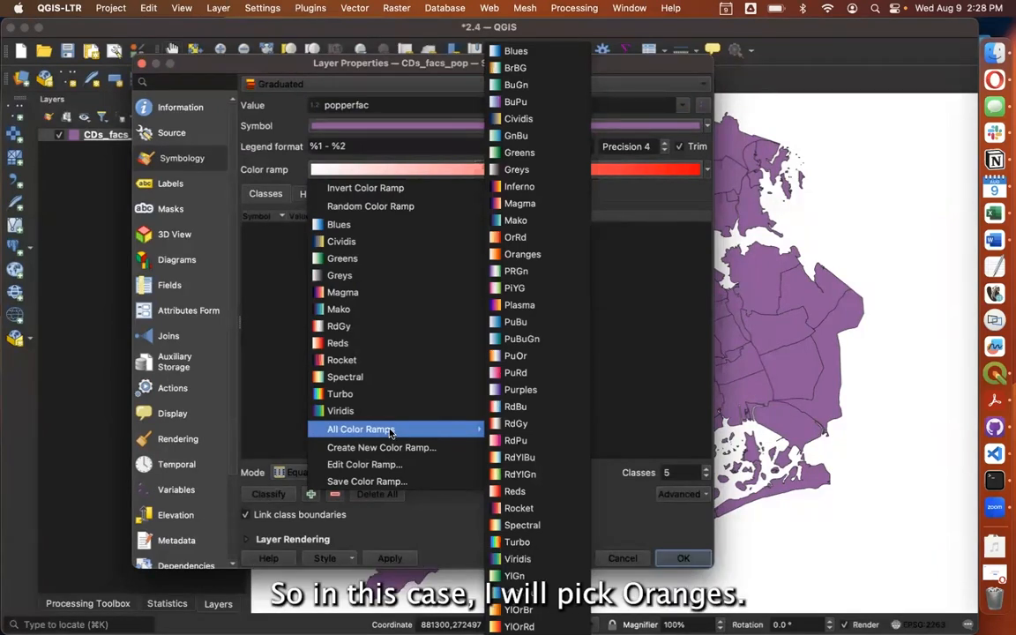
{"action": "left_click", "coordinate": [545, 255]}
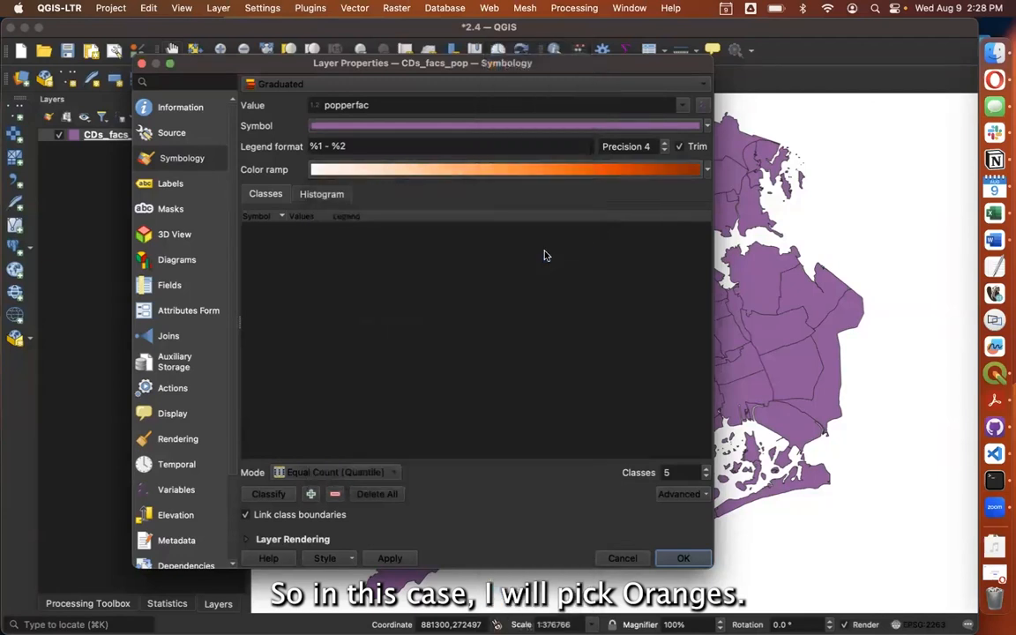
{"action": "left_click", "coordinate": [585, 169]}
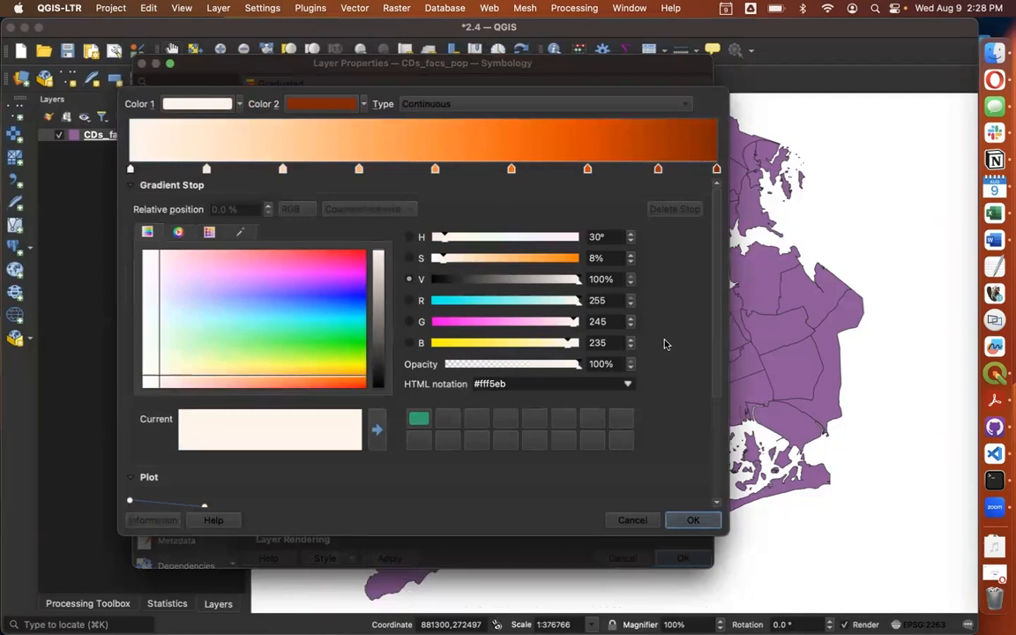
{"action": "left_click", "coordinate": [694, 521]}
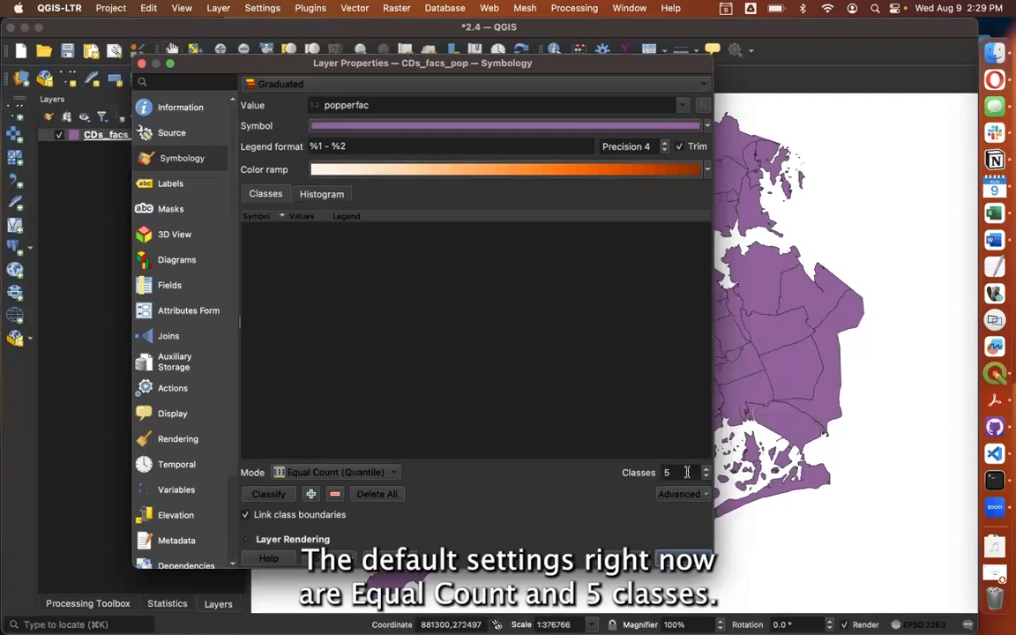
Classify popperfac into five classes with Equal Count (Quantile), apply the result, and look at the map
{"action": "left_click", "coordinate": [395, 473]}
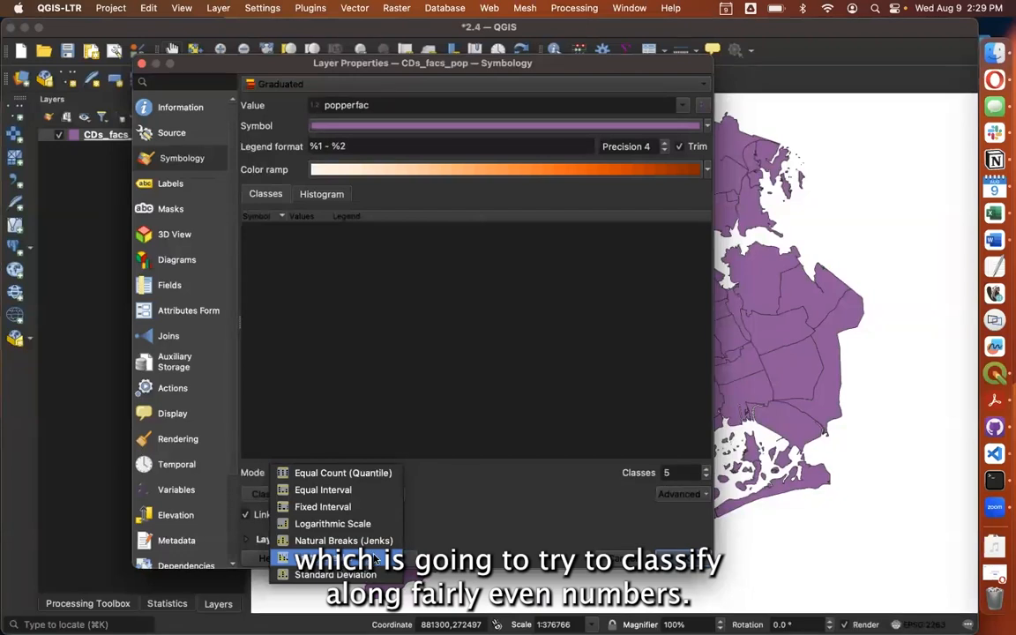
{"action": "left_click", "coordinate": [375, 475]}
{"action": "left_click", "coordinate": [269, 494]}
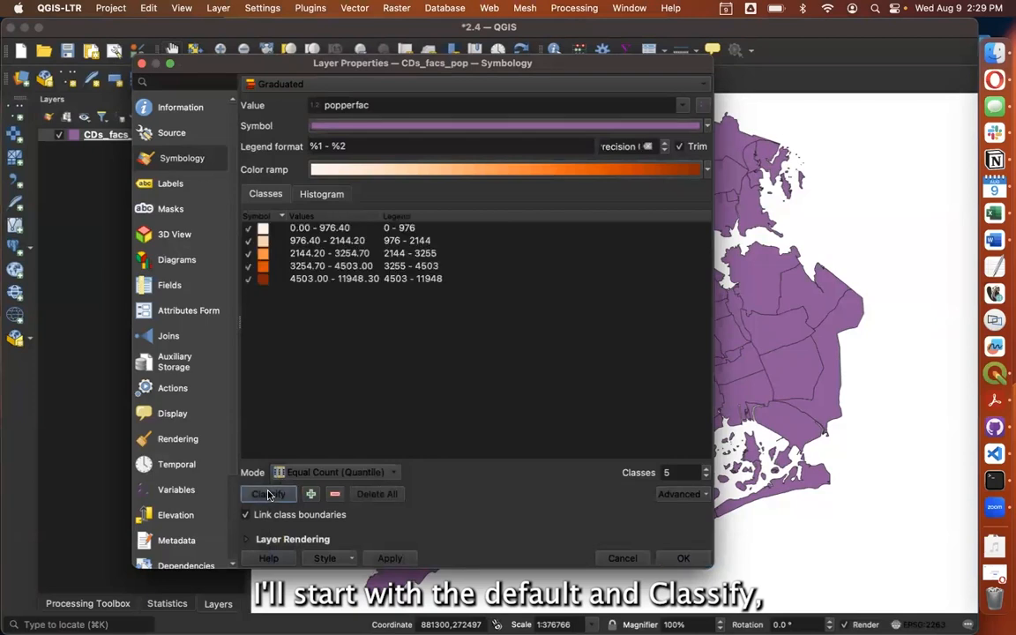
{"action": "left_click", "coordinate": [399, 561]}
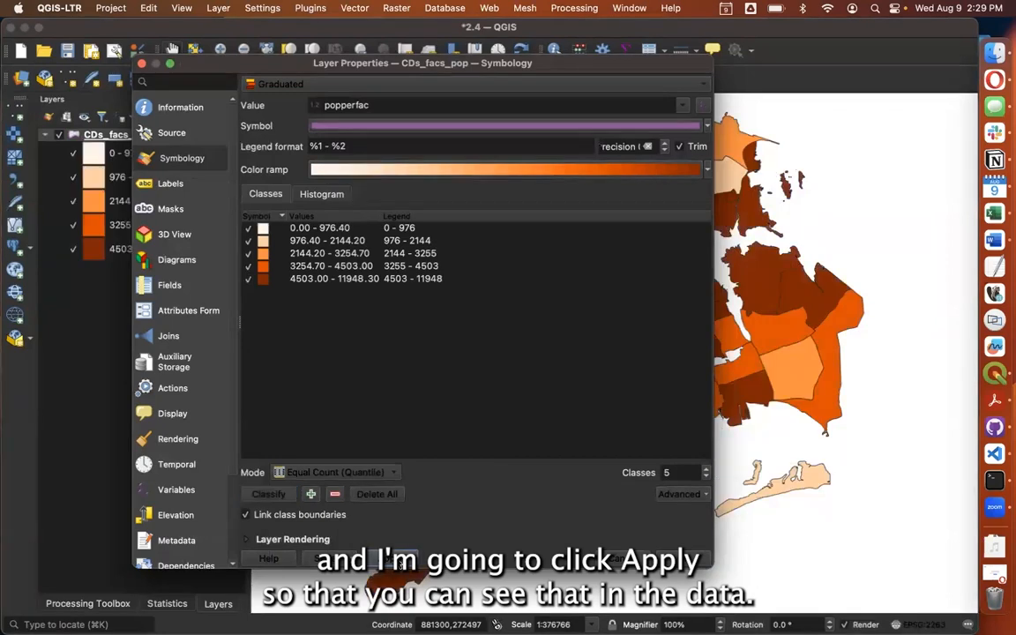
{"action": "left_click_drag", "start_coordinate": [630, 69], "coordinate": [265, 128]}
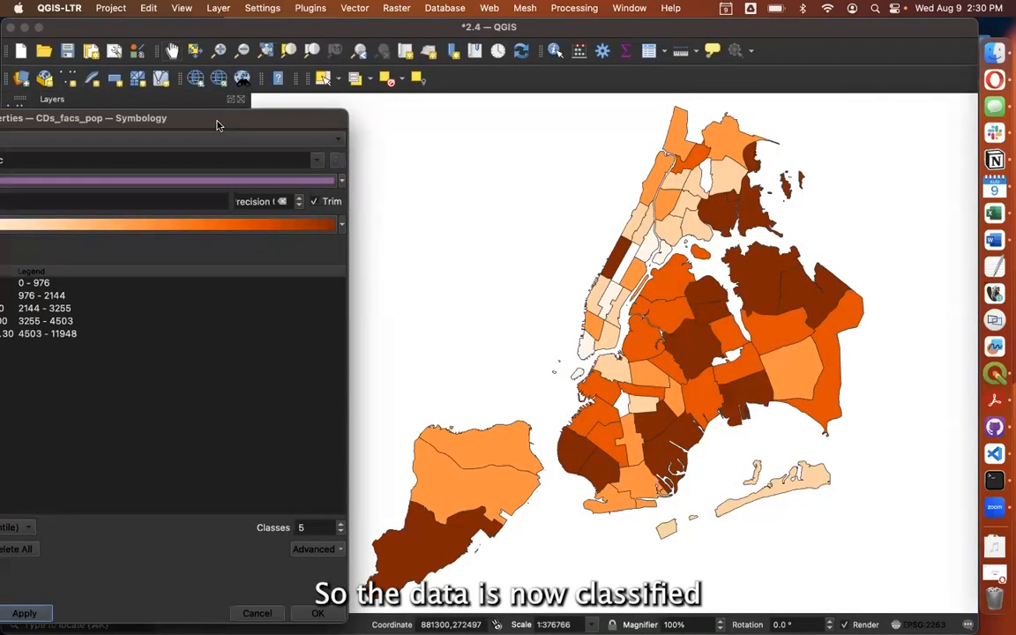
{"action": "left_click_drag", "start_coordinate": [218, 125], "coordinate": [647, 85]}
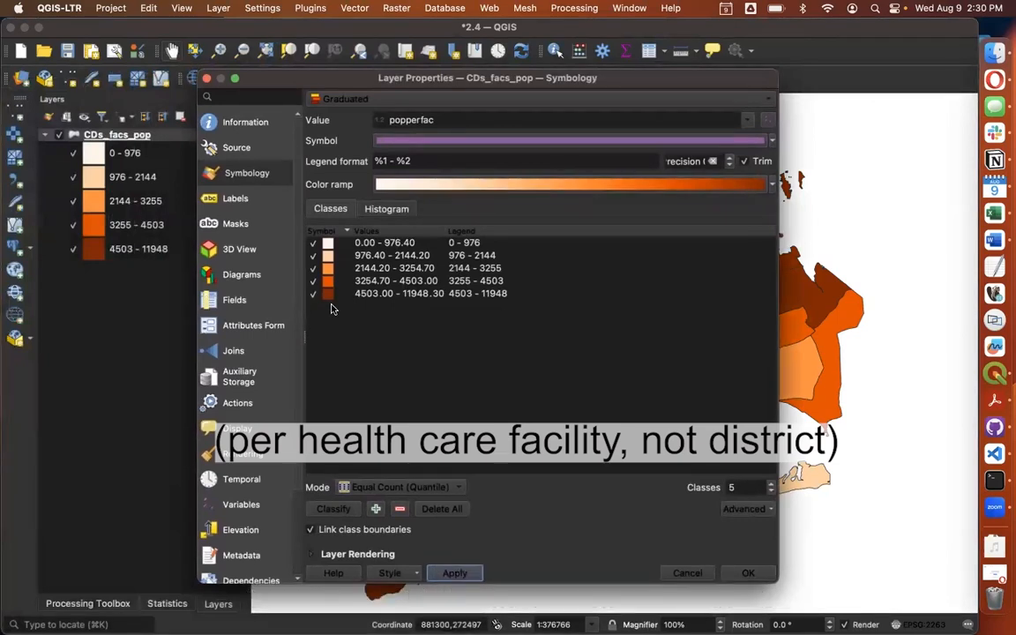
Reclassify the layer by Equal Interval and apply it to the map
{"action": "left_click", "coordinate": [427, 489]}
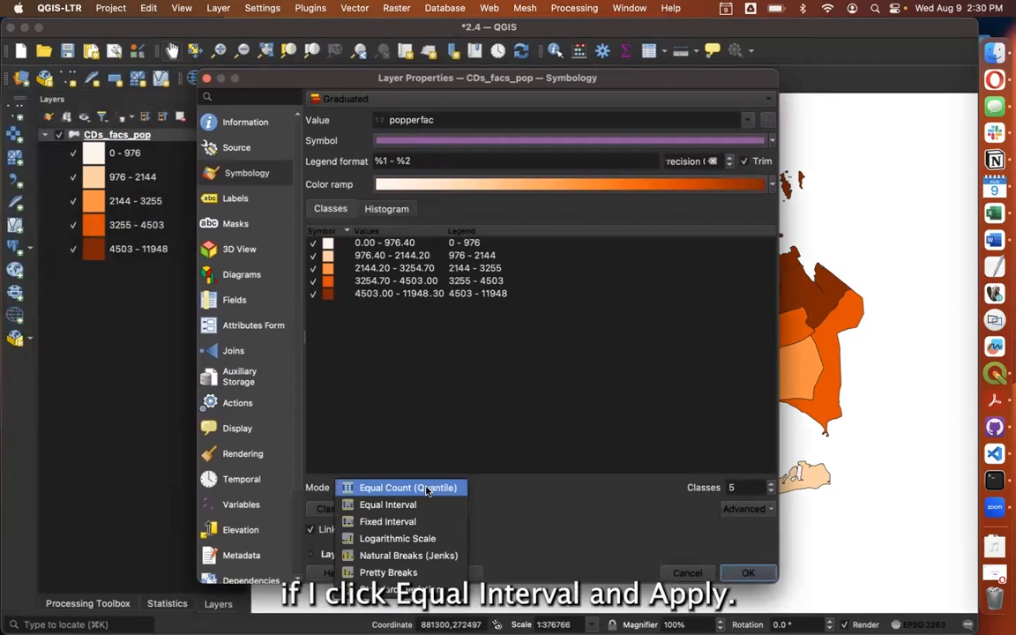
{"action": "left_click", "coordinate": [432, 504]}
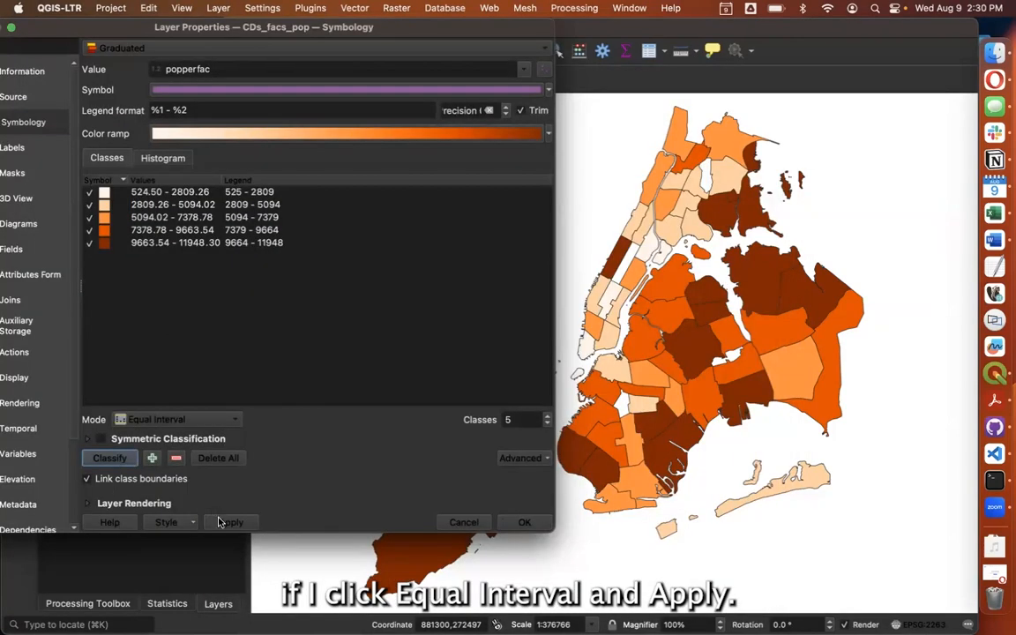
{"action": "left_click", "coordinate": [228, 522]}
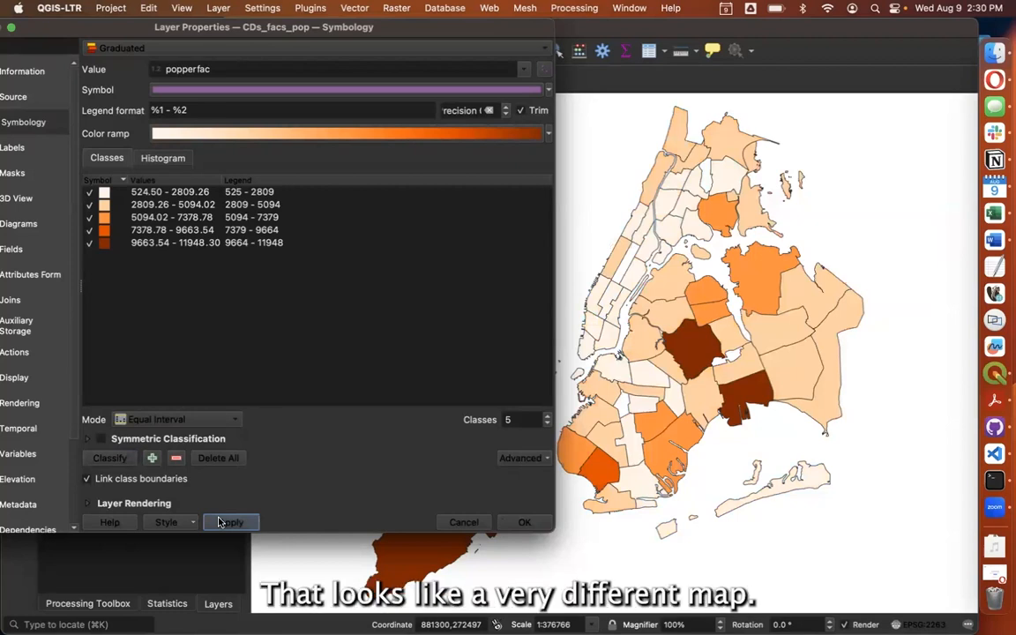
Reclassify the layer with Natural Breaks (Jenks) and apply it to the map
{"action": "left_click", "coordinate": [227, 420]}
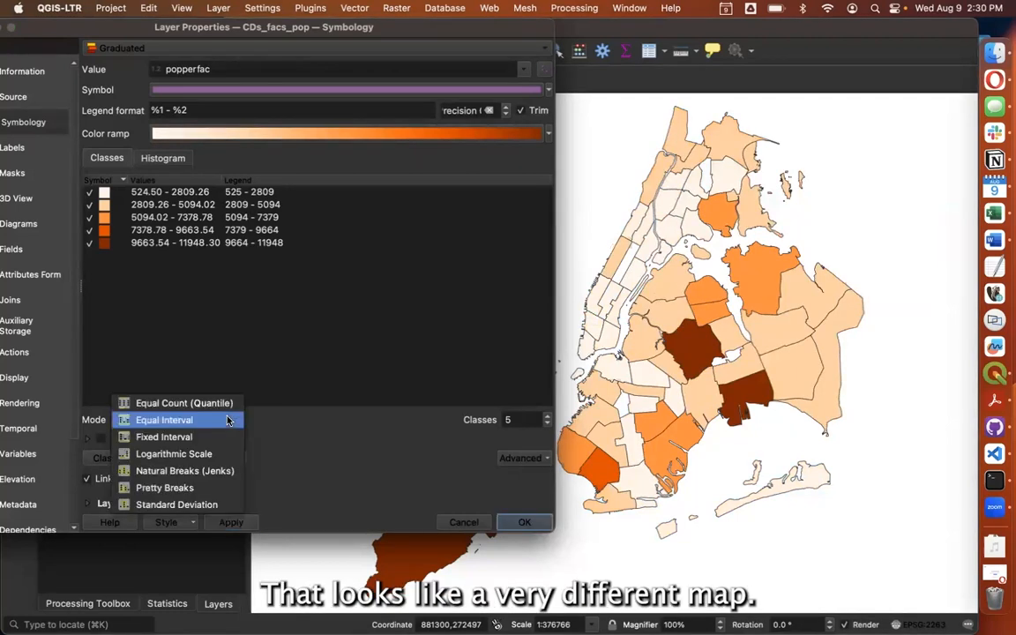
{"action": "left_click", "coordinate": [229, 474]}
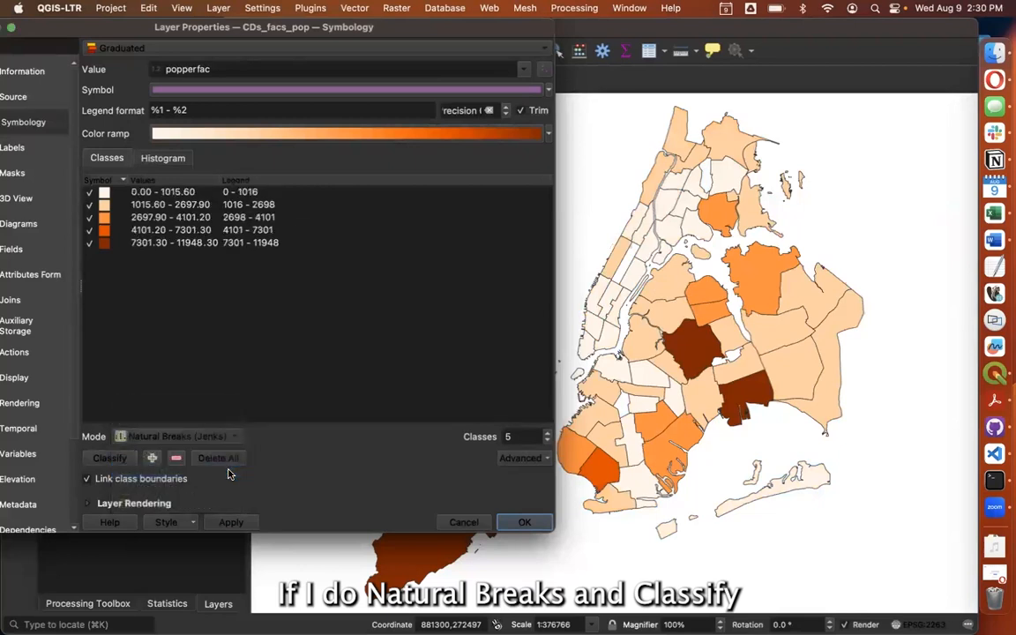
{"action": "left_click", "coordinate": [121, 460]}
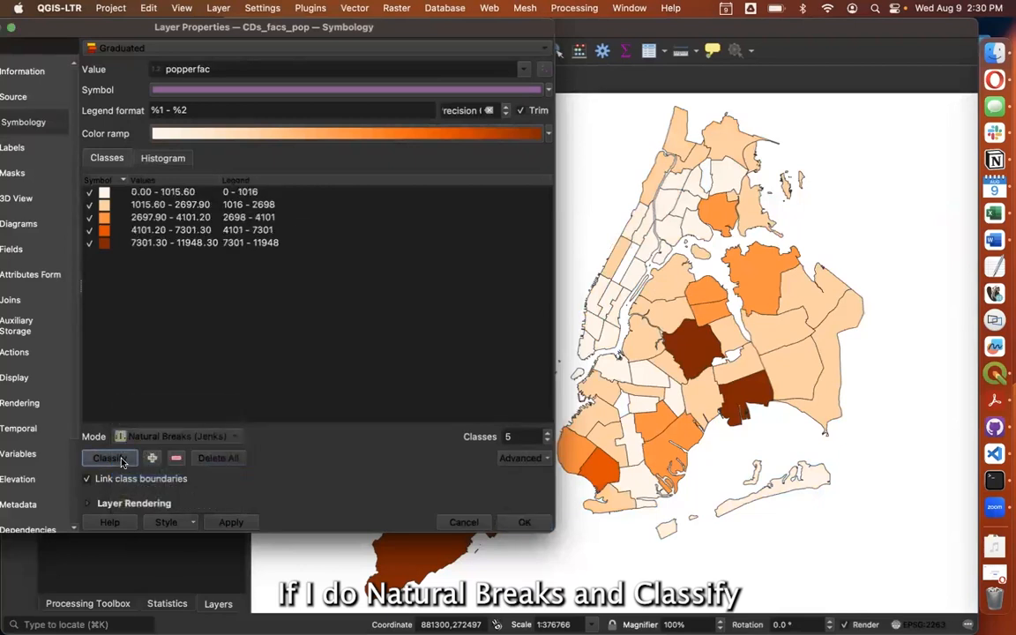
{"action": "left_click", "coordinate": [227, 523]}
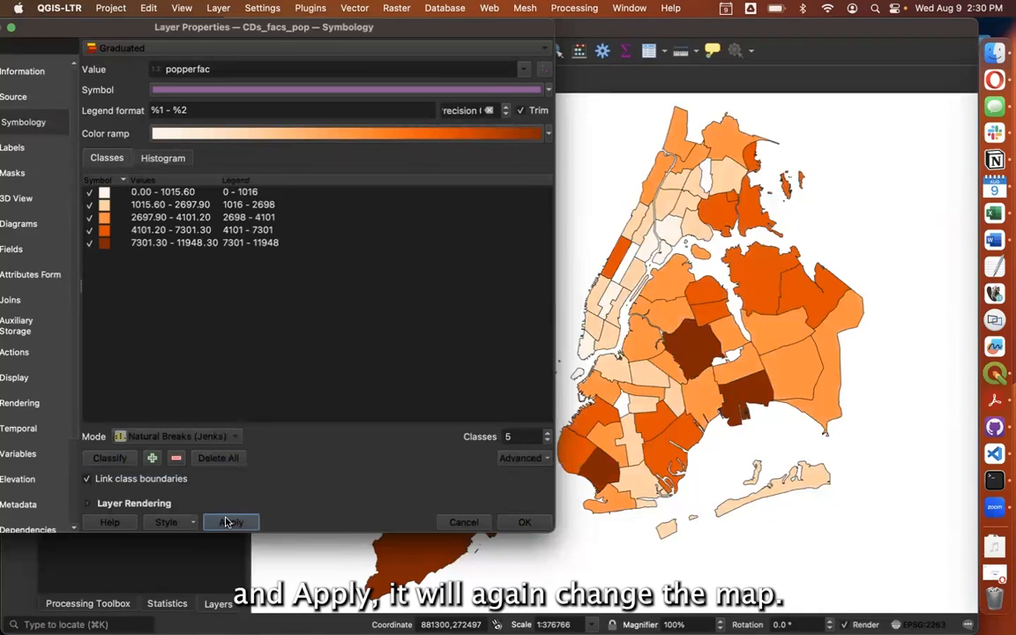
Load the popperfac values into the histogram and examine how the Natural Breaks classes divide them
{"action": "left_click", "coordinate": [161, 160]}
{"action": "left_click", "coordinate": [201, 189]}
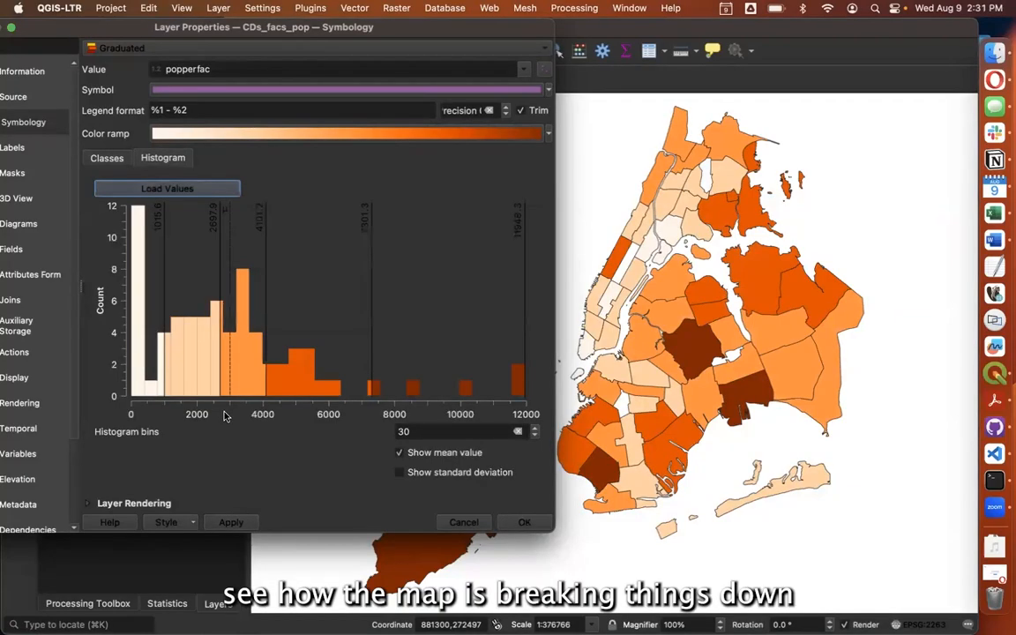
{"action": "left_click", "coordinate": [99, 162]}
Switch the classification back to Equal Count (Quantile) and compare its class distribution in the histogram
{"action": "left_click", "coordinate": [177, 436]}
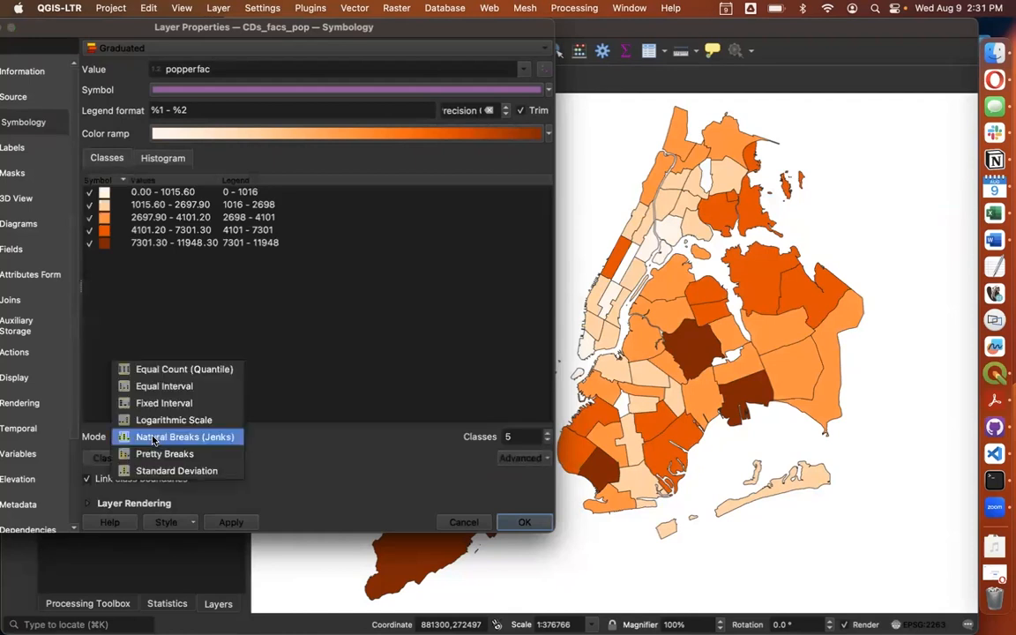
{"action": "left_click", "coordinate": [181, 369]}
{"action": "left_click", "coordinate": [172, 158]}
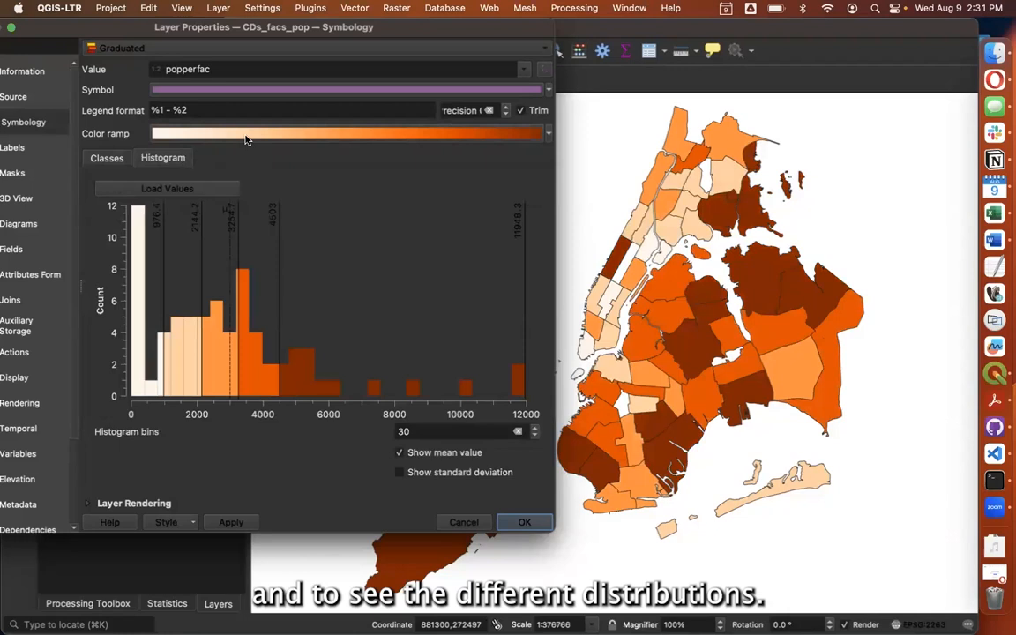
{"action": "left_click", "coordinate": [107, 158]}
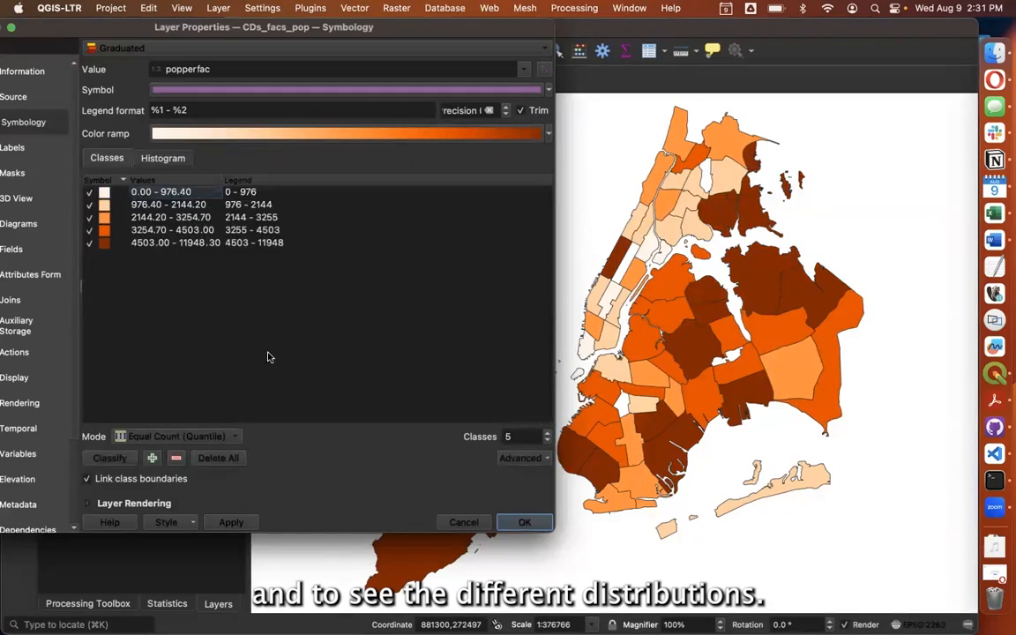
Classify the layer with Pretty Breaks, apply it, check the class breaks in the histogram, and accept the layer properties
{"action": "left_click", "coordinate": [172, 438]}
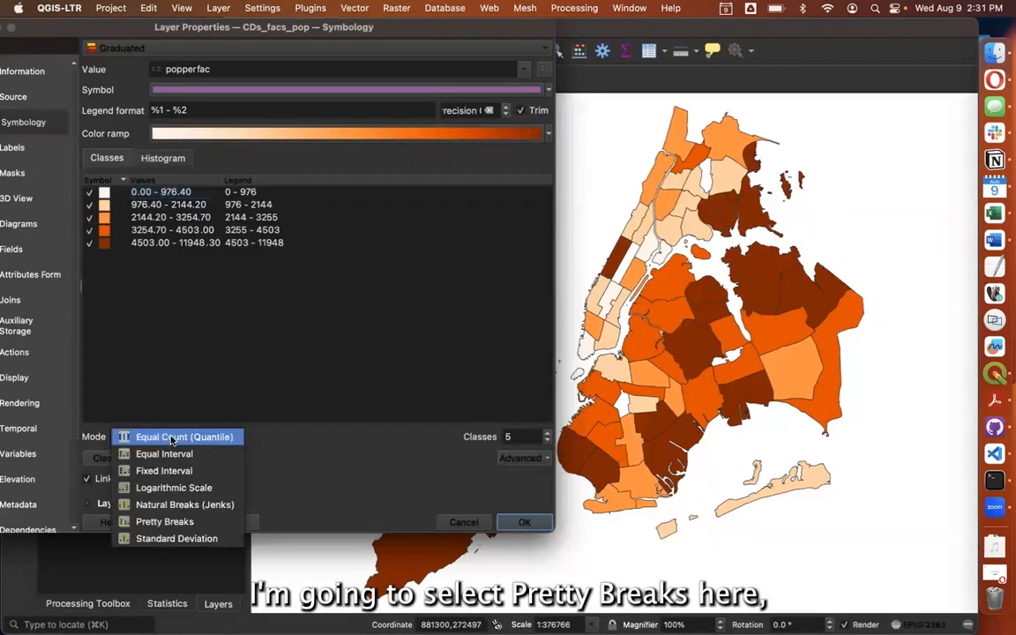
{"action": "left_click", "coordinate": [152, 522]}
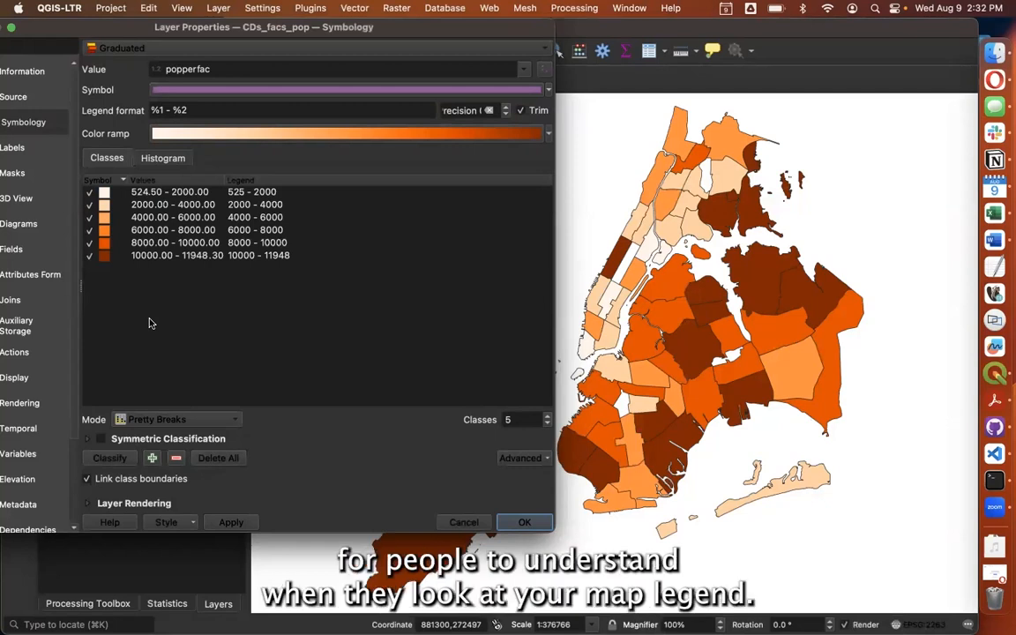
{"action": "left_click", "coordinate": [230, 522]}
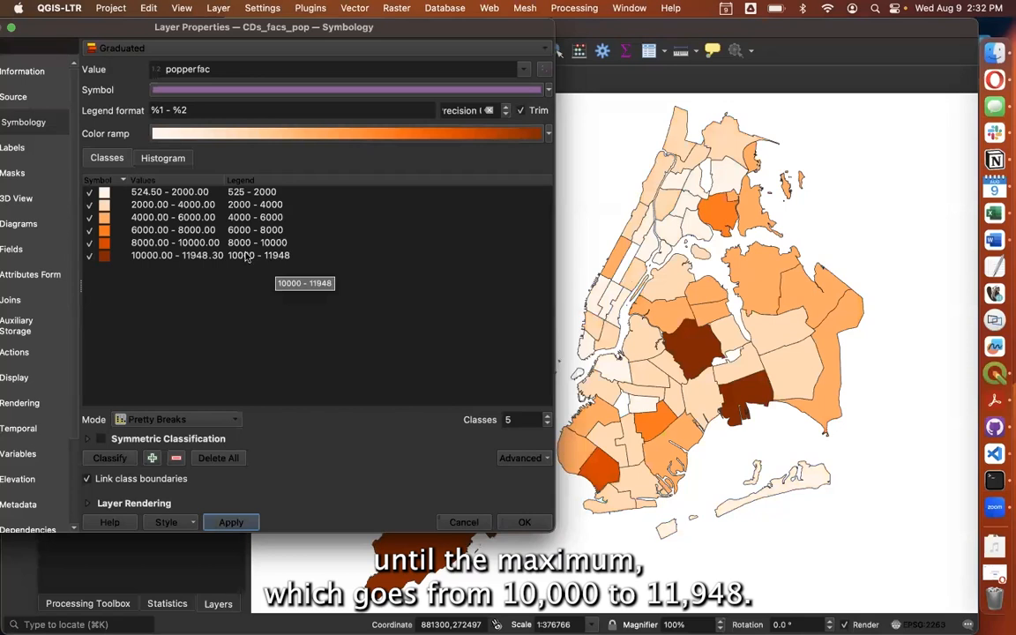
{"action": "left_click", "coordinate": [179, 158]}
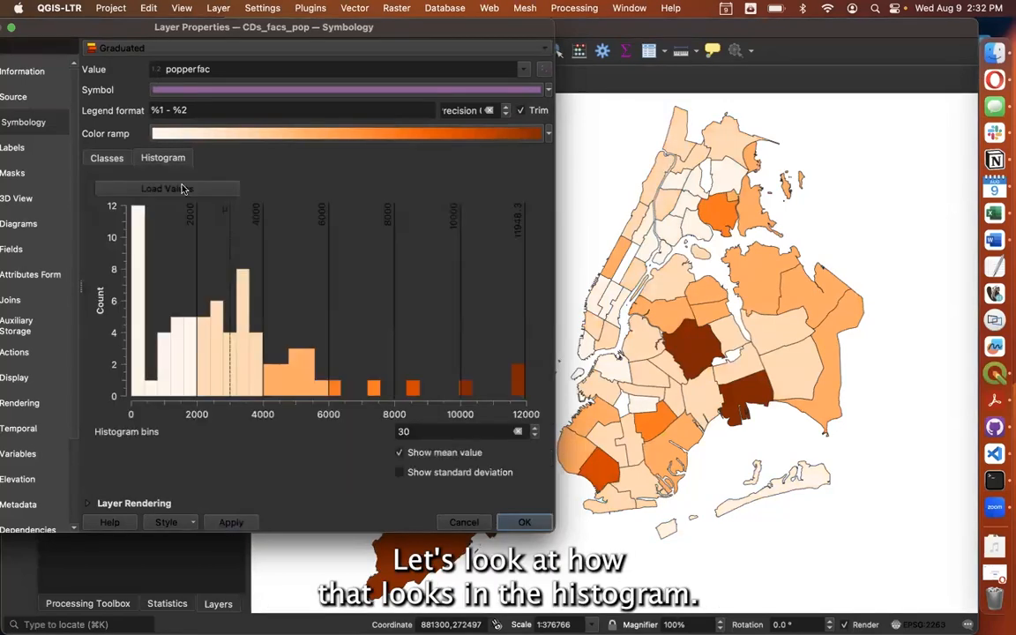
{"action": "left_click", "coordinate": [108, 159]}
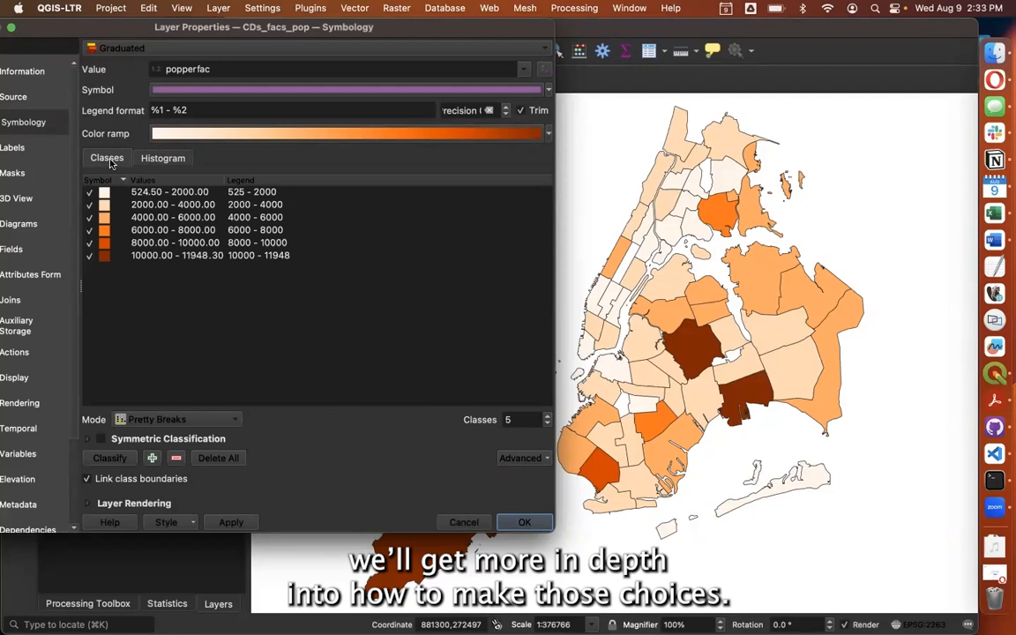
{"action": "key", "text": "Return"}
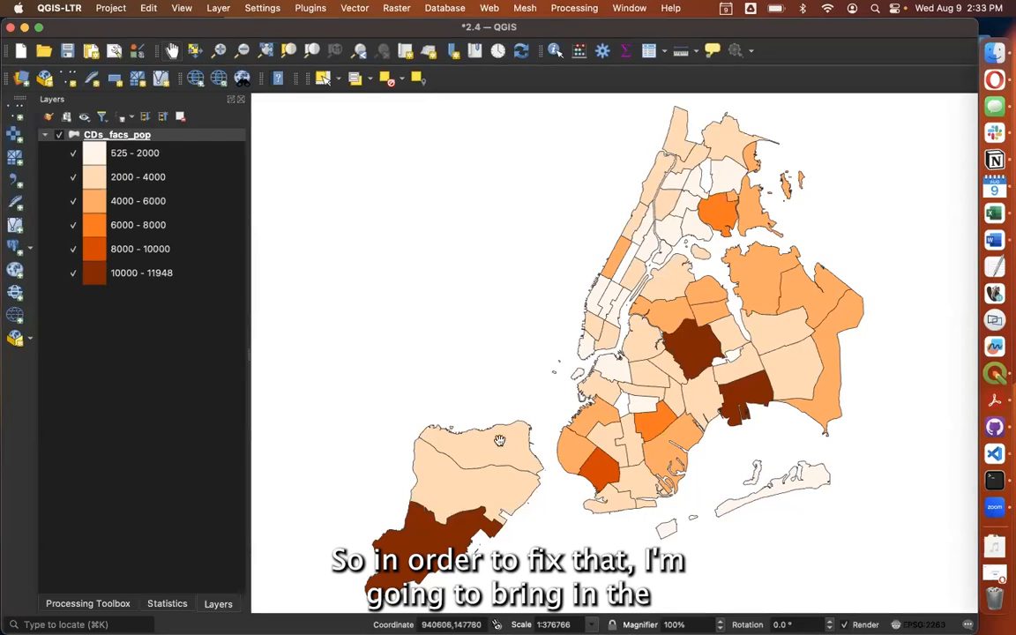
Add CDs_facs_pop.shp from the 2.4 folder to the project again and place this copy beneath the graduated layer
{"action": "left_click", "coordinate": [995, 53]}
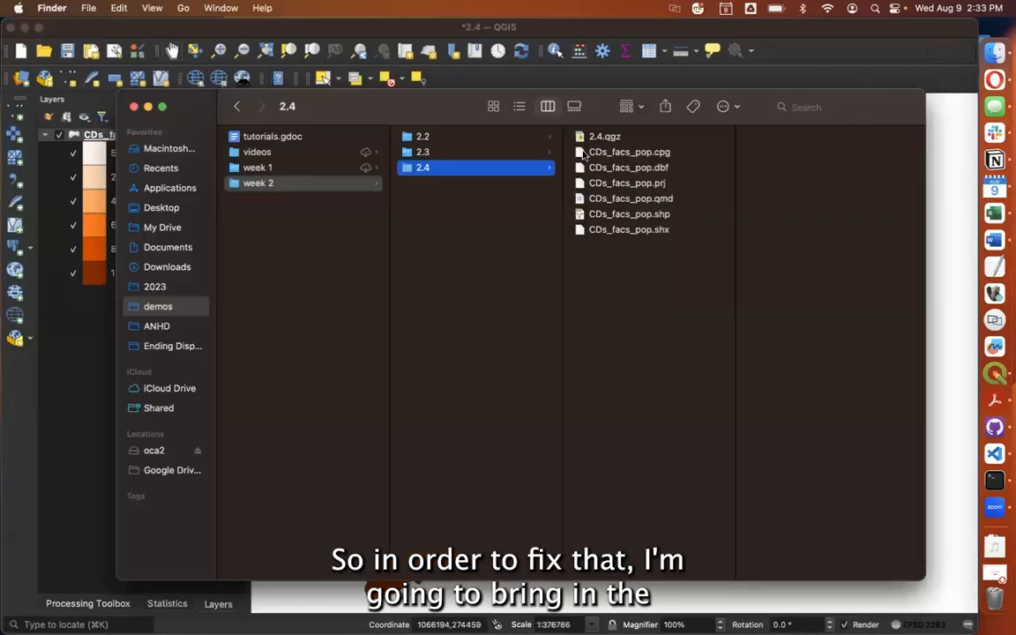
{"action": "left_click_drag", "start_coordinate": [615, 214], "coordinate": [952, 217]}
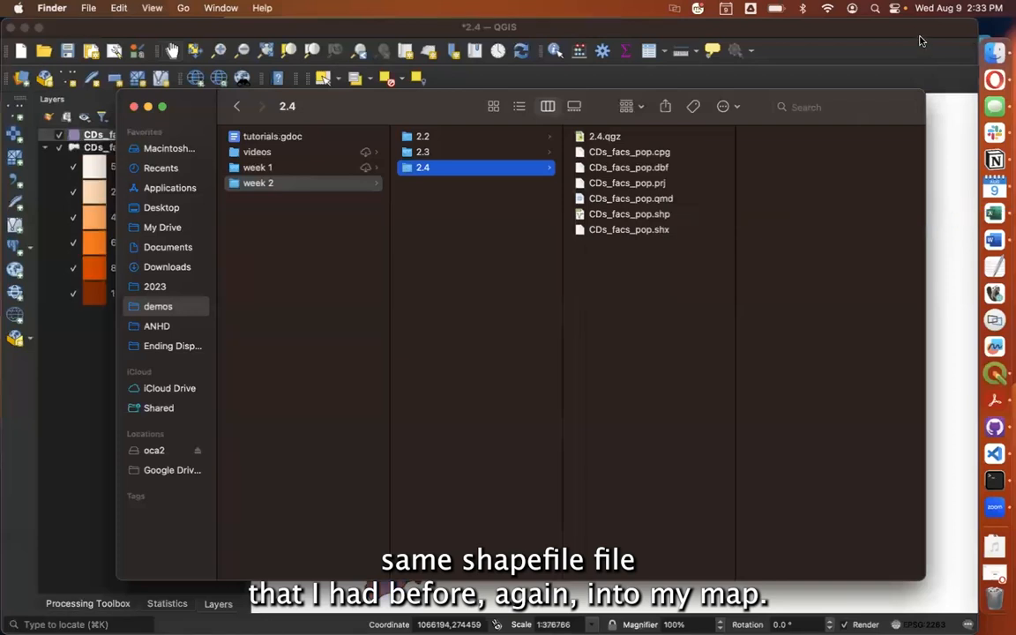
{"action": "left_click", "coordinate": [921, 40]}
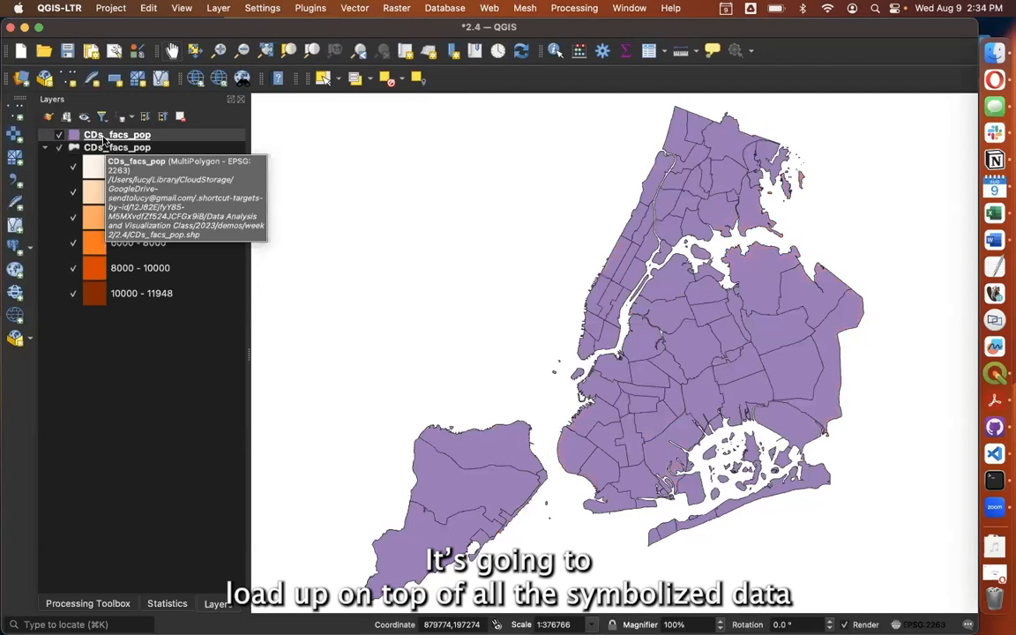
{"action": "left_click_drag", "start_coordinate": [82, 137], "coordinate": [95, 328]}
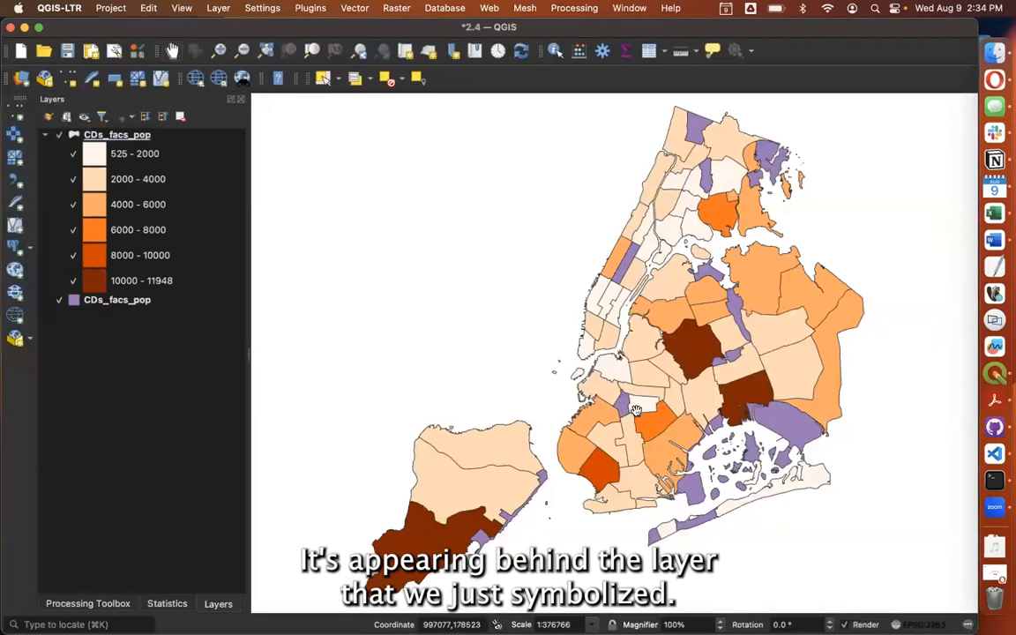
Recolor the fill of the lower CDs_facs_pop layer to neutral gray #9c95a4 and apply the change
{"action": "double_click", "coordinate": [74, 302]}
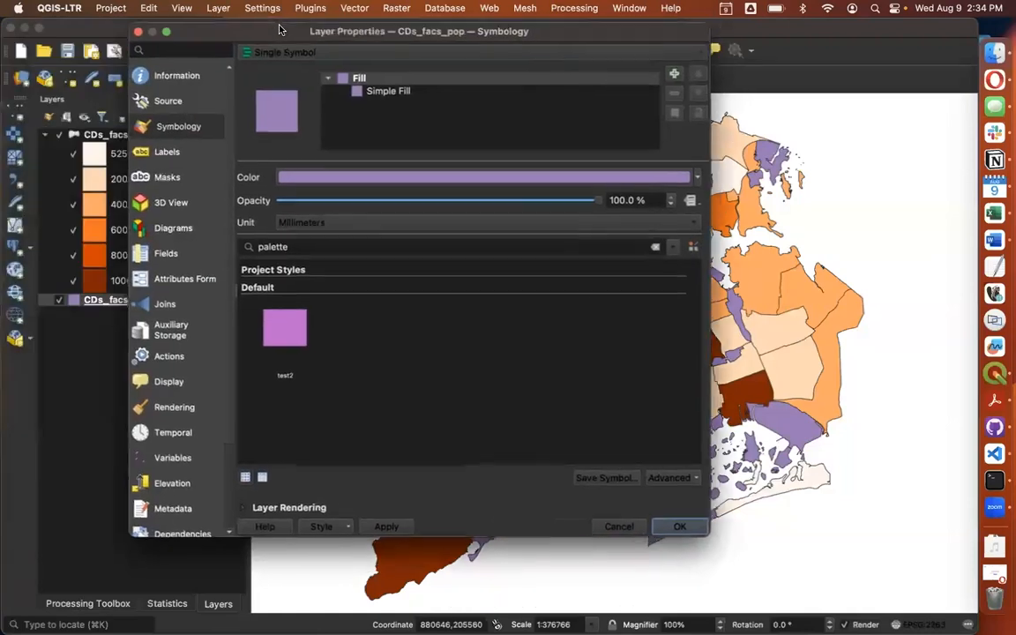
{"action": "left_click", "coordinate": [333, 177]}
{"action": "left_click", "coordinate": [402, 209]}
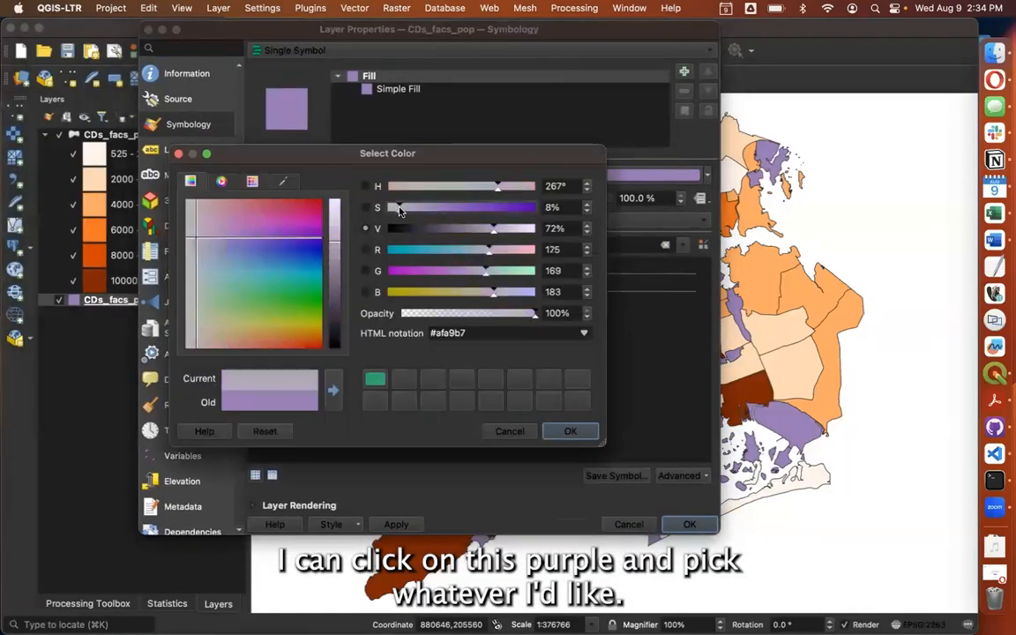
{"action": "left_click", "coordinate": [482, 231]}
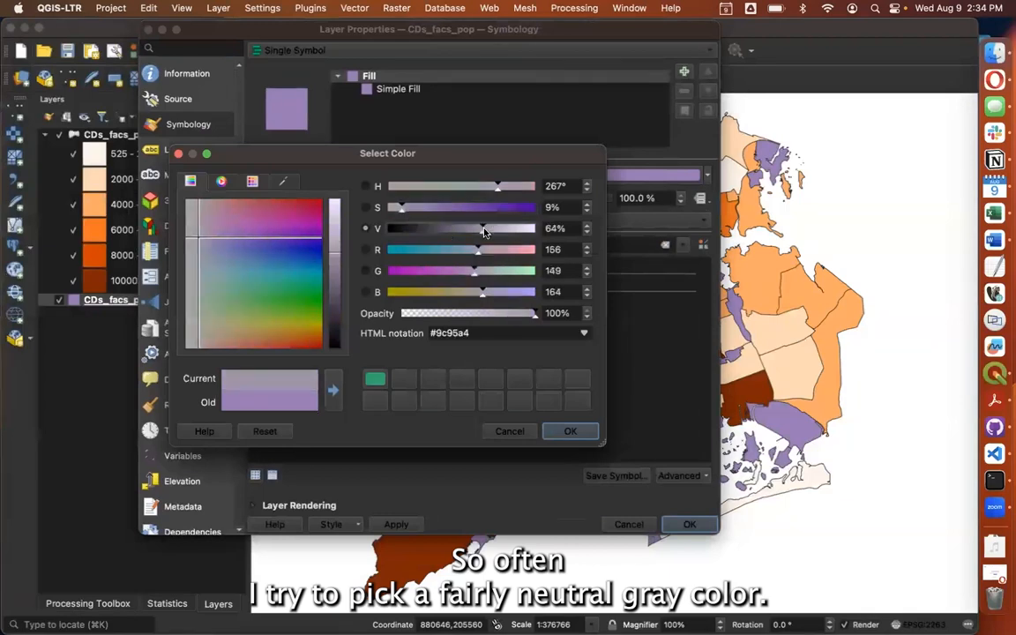
{"action": "left_click", "coordinate": [571, 431]}
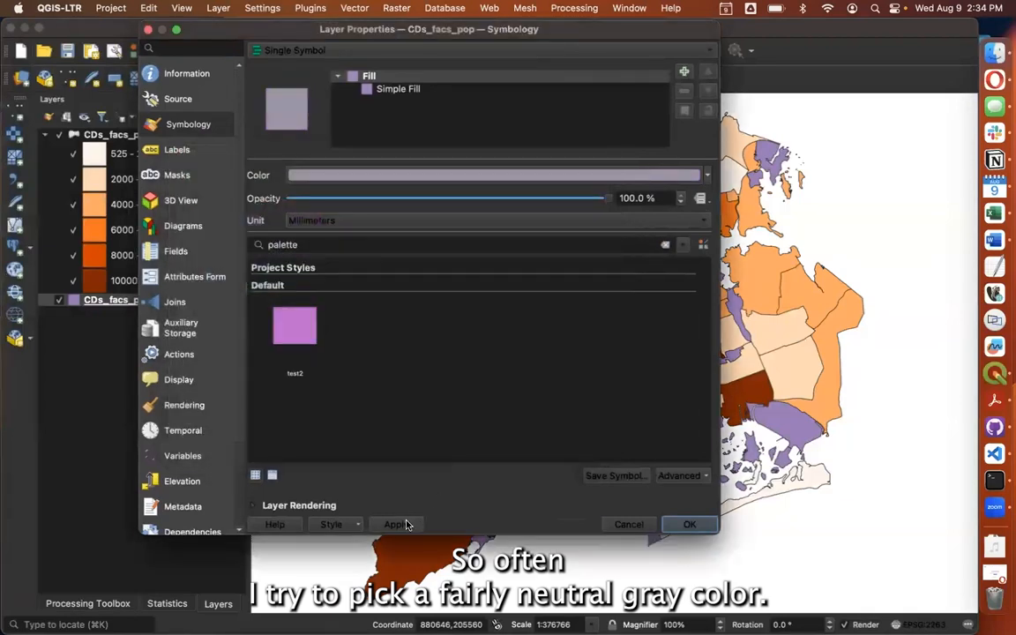
{"action": "left_click", "coordinate": [409, 522]}
{"action": "left_click", "coordinate": [685, 524]}
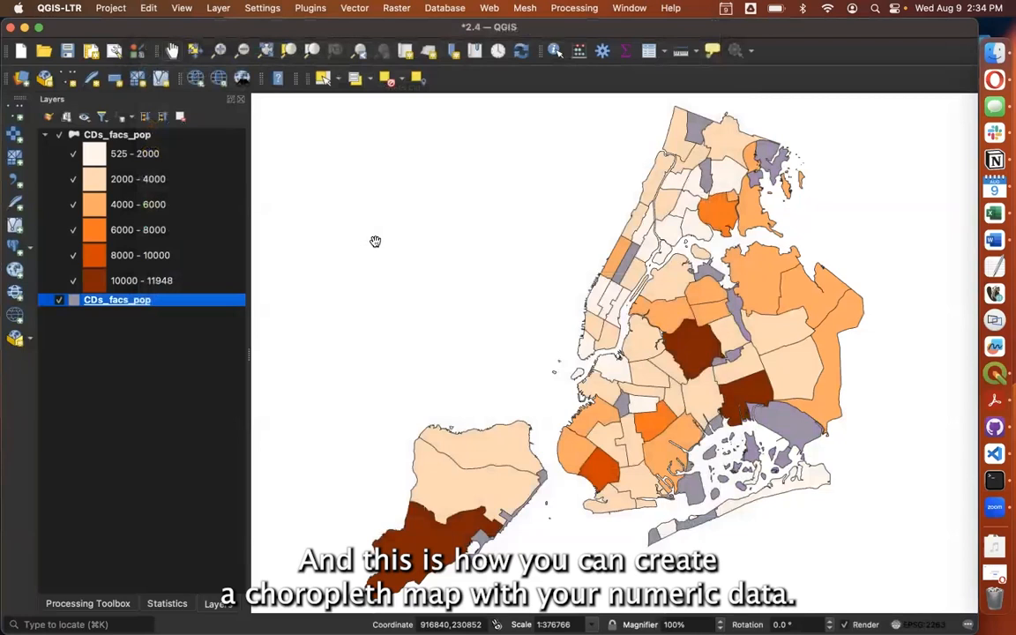